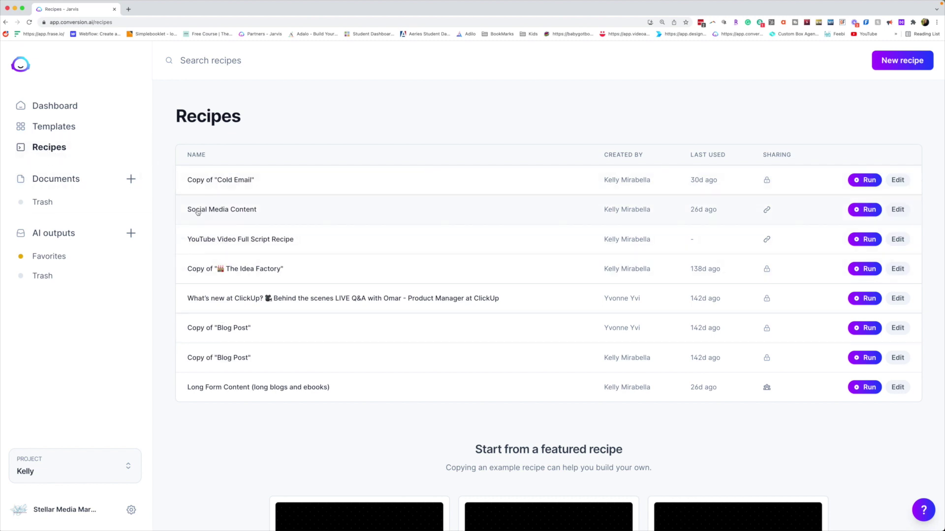
Step: Create a new doc from the Social Media Content recipe and select the tweets prompt's company placeholder
{"action": "left_click", "coordinate": [864, 209]}
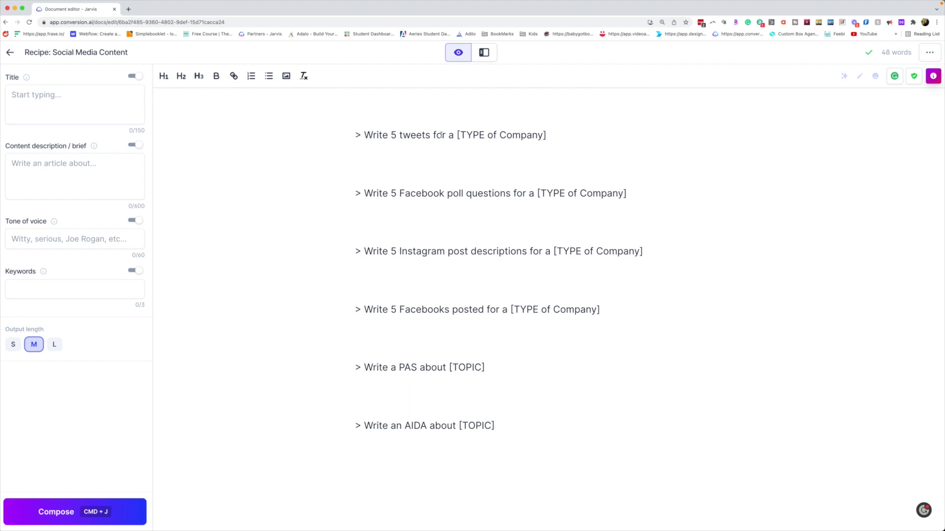
{"action": "left_click_drag", "start_coordinate": [547, 136], "coordinate": [458, 137]}
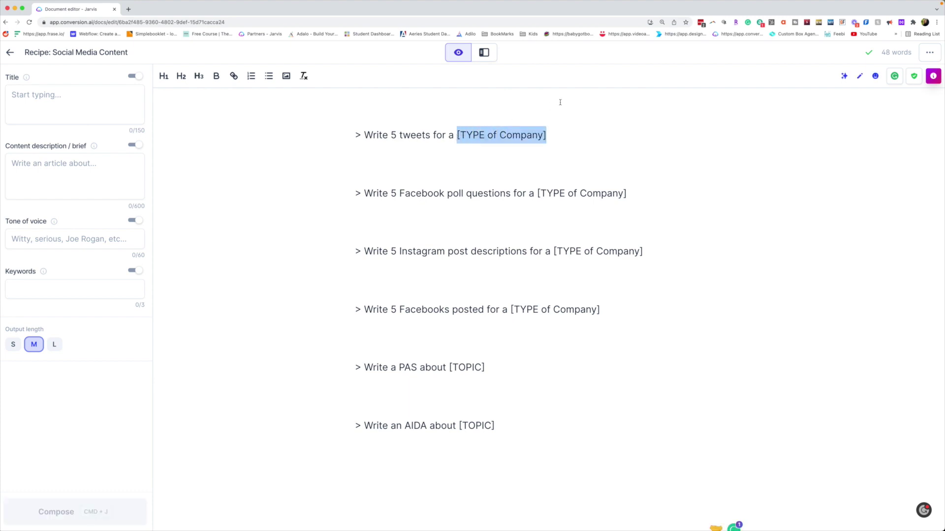
Step: Set the tweets prompt's company type to 'coffee shop' and generate five coffee shop tweets
{"action": "type", "text": "coffee shop"}
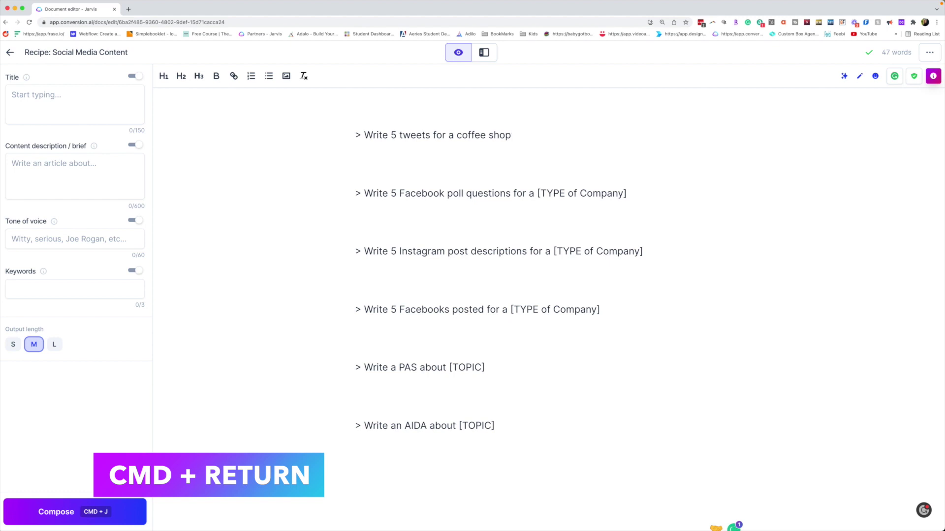
{"action": "key", "text": "super+Return"}
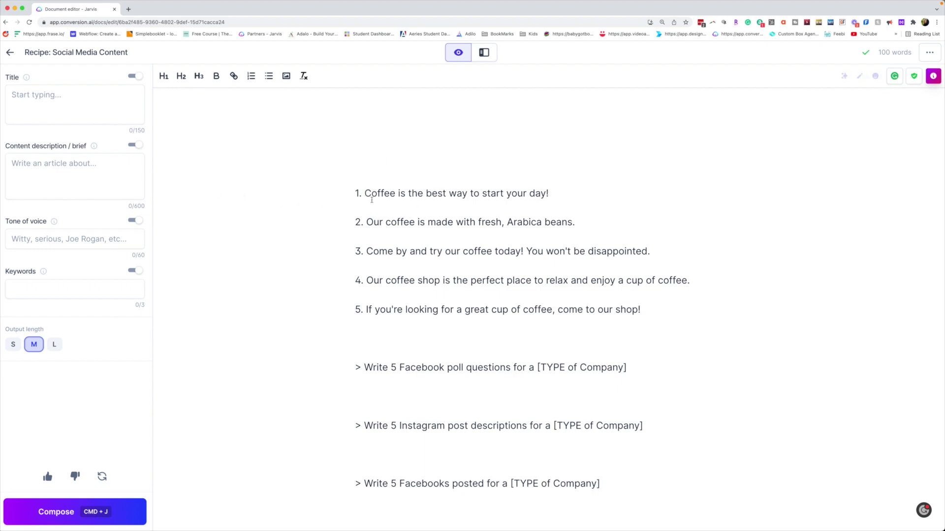
{"action": "scroll", "coordinate": [437, 285], "scroll_direction": "down", "scroll_amount": 3}
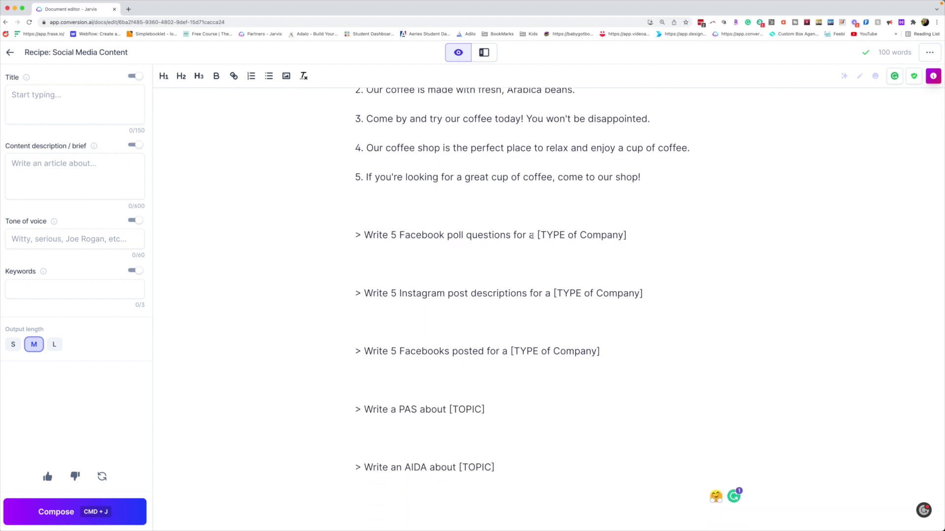
Step: Fill the poll prompt with 'Coffee shop in the tone of voice of' a celebrity, then generate five poll questions
{"action": "left_click_drag", "start_coordinate": [625, 235], "coordinate": [538, 238]}
{"action": "type", "text": "Coffe shop"}
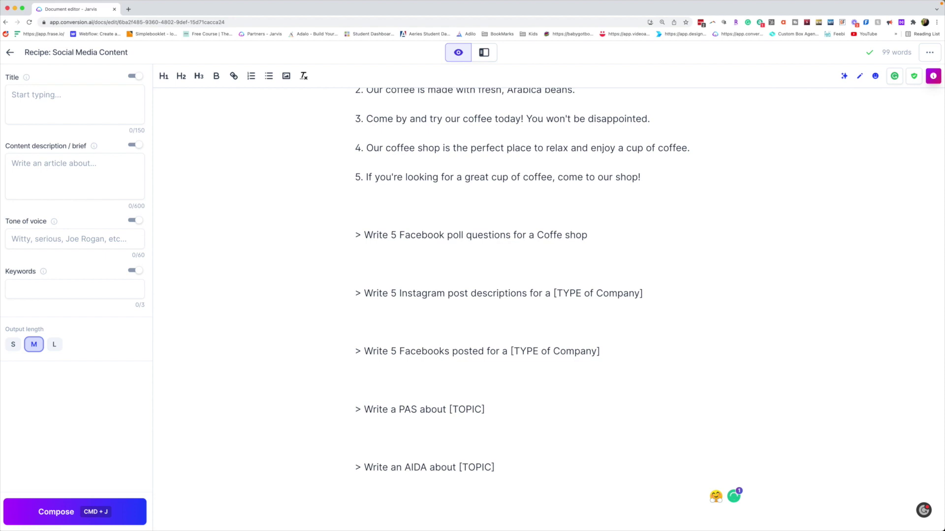
{"action": "key", "text": "BackSpace"}
{"action": "key", "text": "BackSpace"}
{"action": "key", "text": "BackSpace"}
{"action": "key", "text": "BackSpace"}
{"action": "key", "text": "BackSpace"}
{"action": "type", "text": "e shop in the tone of voice of"}
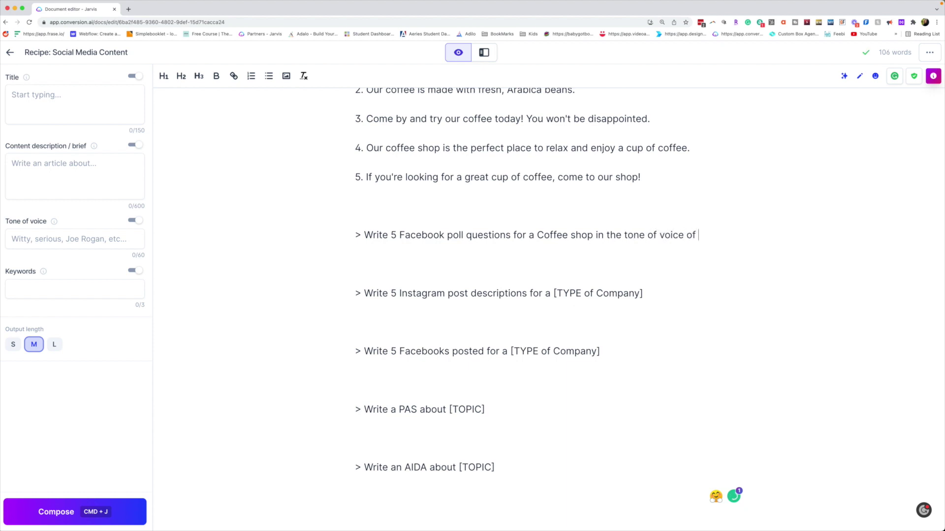
{"action": "type", "text": " bob markel"}
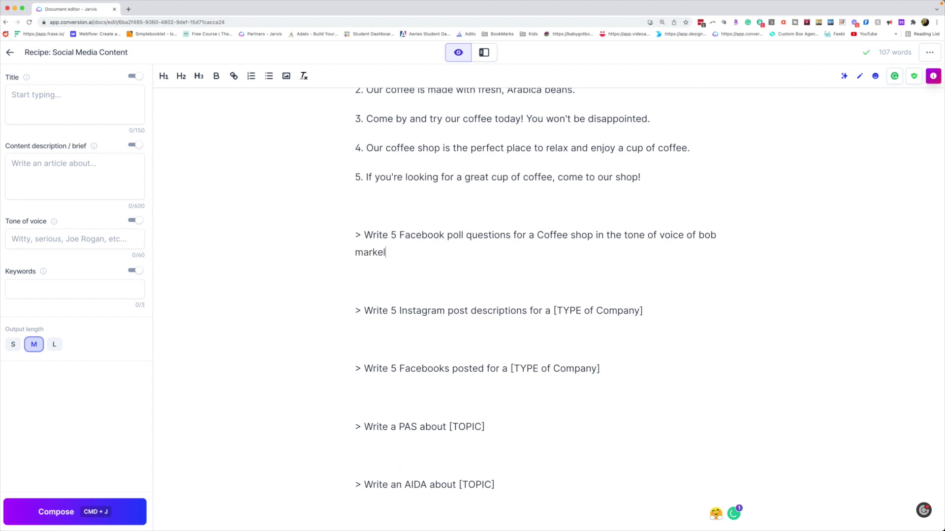
{"action": "key", "text": "BackSpace"}
{"action": "key", "text": "BackSpace"}
{"action": "key", "text": "BackSpace"}
{"action": "type", "text": "ley"}
{"action": "key", "text": "super+Return"}
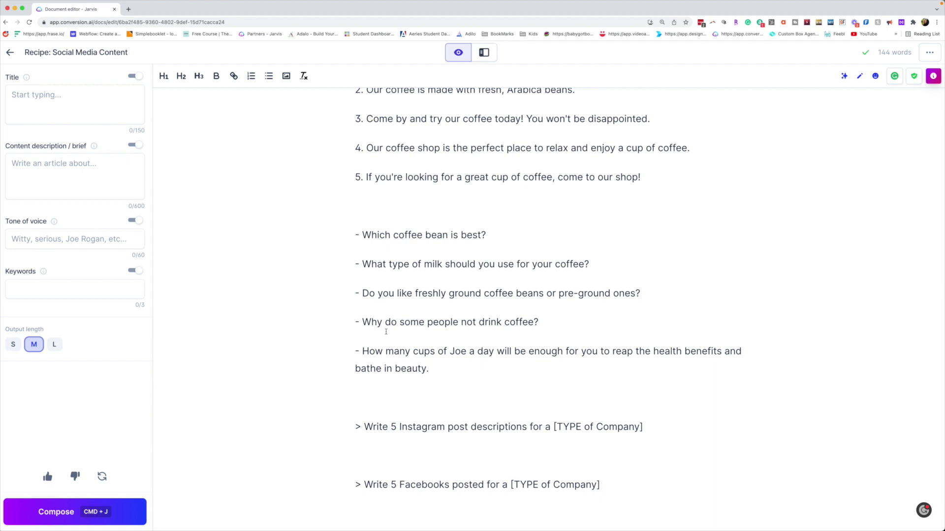
{"action": "scroll", "coordinate": [412, 245], "scroll_direction": "down", "scroll_amount": 4}
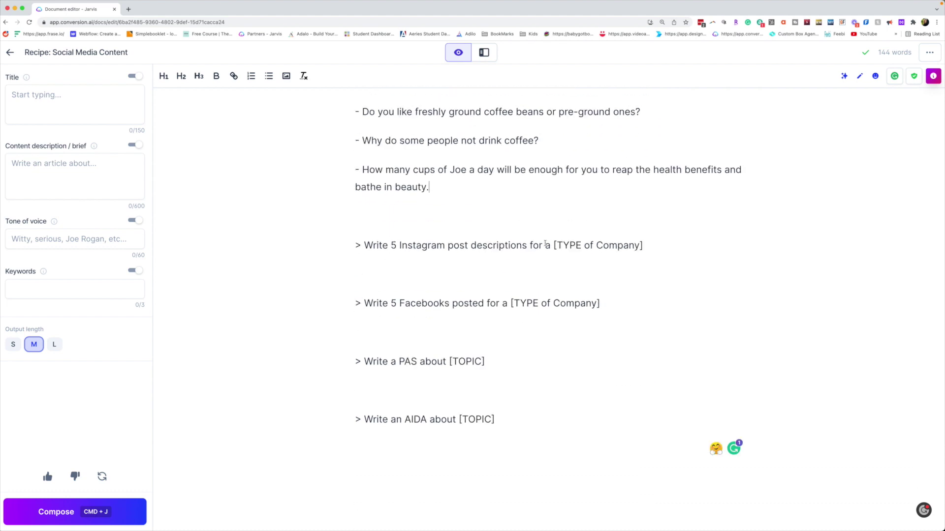
Step: Set the Instagram prompt's company type to 'Coffee Shop' and generate Instagram descriptions
{"action": "left_click_drag", "start_coordinate": [643, 245], "coordinate": [555, 248]}
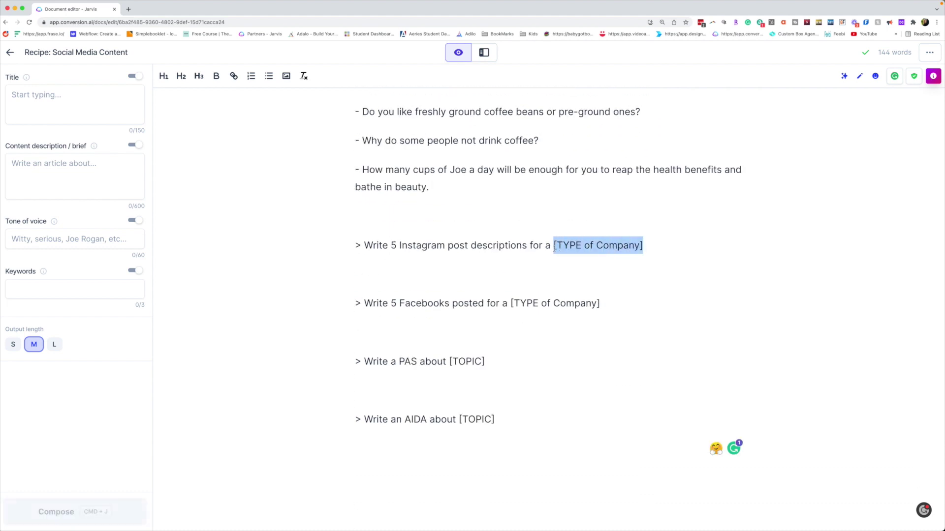
{"action": "type", "text": "Coffee Shop"}
{"action": "key", "text": "super+j"}
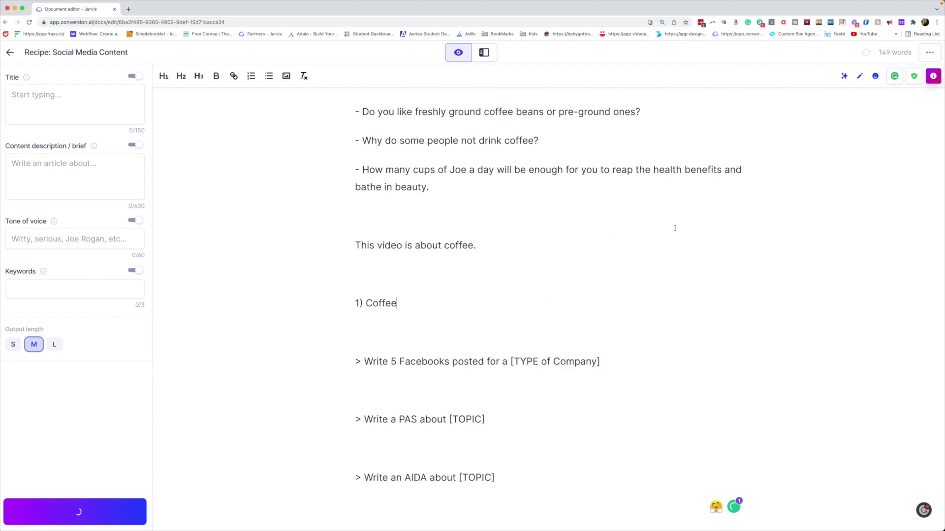
{"action": "scroll", "coordinate": [482, 271], "scroll_direction": "down", "scroll_amount": 5}
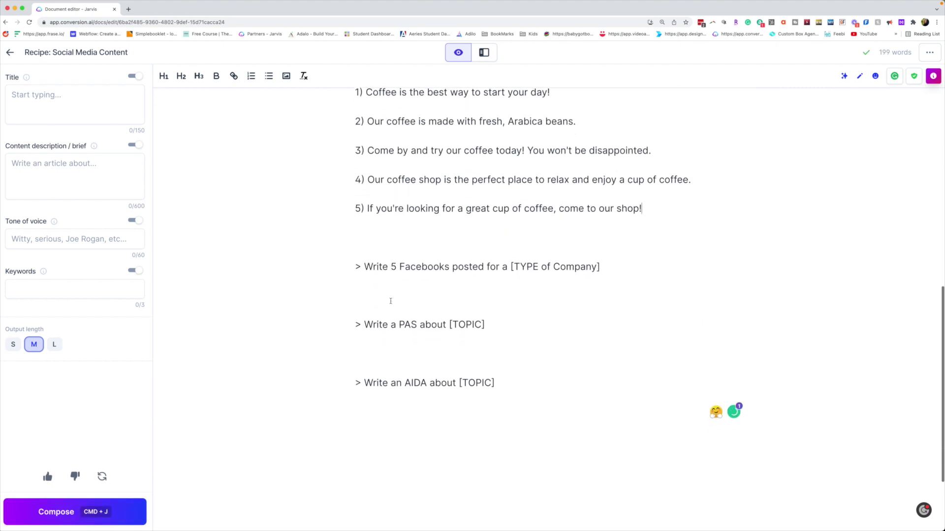
Step: Set the Facebook posts prompt to 'Coffee shop in Santa Clarita' and generate five posts
{"action": "left_click_drag", "start_coordinate": [599, 244], "coordinate": [511, 244]}
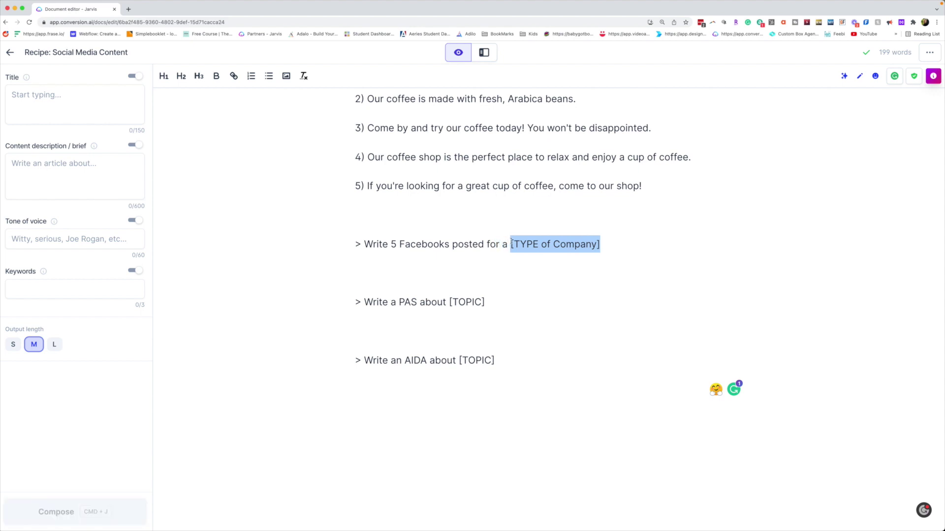
{"action": "type", "text": "Coffee shop in Santa Clarita"}
{"action": "key", "text": "super+j"}
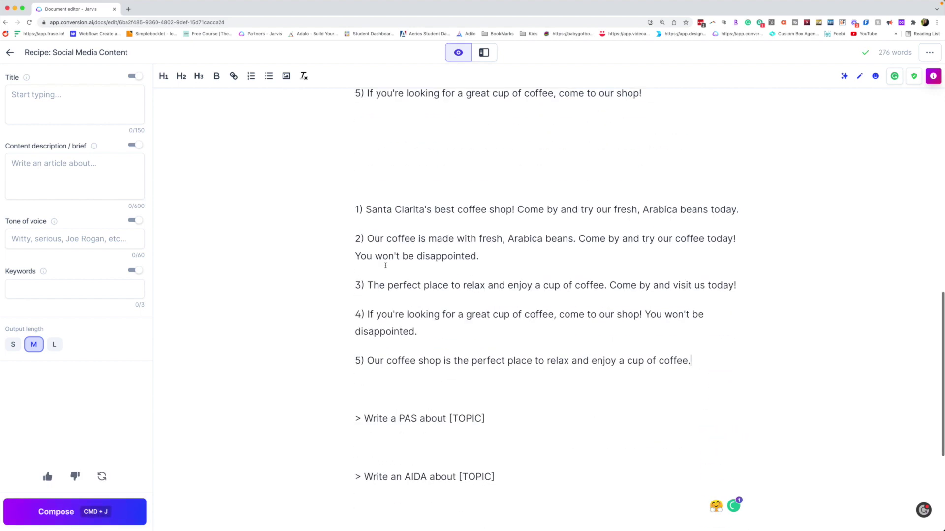
{"action": "scroll", "coordinate": [394, 276], "scroll_direction": "down", "scroll_amount": 3}
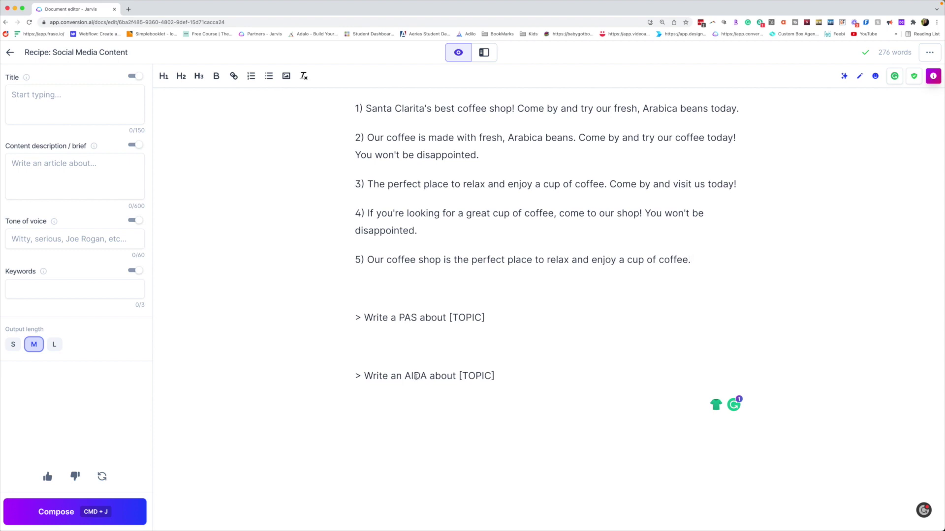
Step: Set the AIDA prompt's topic to 'coffee' and generate the AIDA copy
{"action": "left_click_drag", "start_coordinate": [495, 316], "coordinate": [459, 317]}
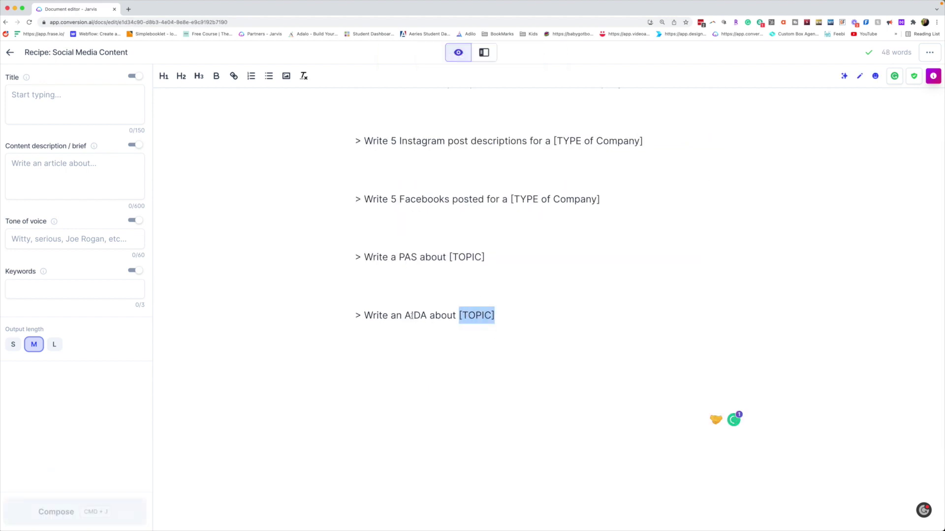
{"action": "type", "text": "coffee"}
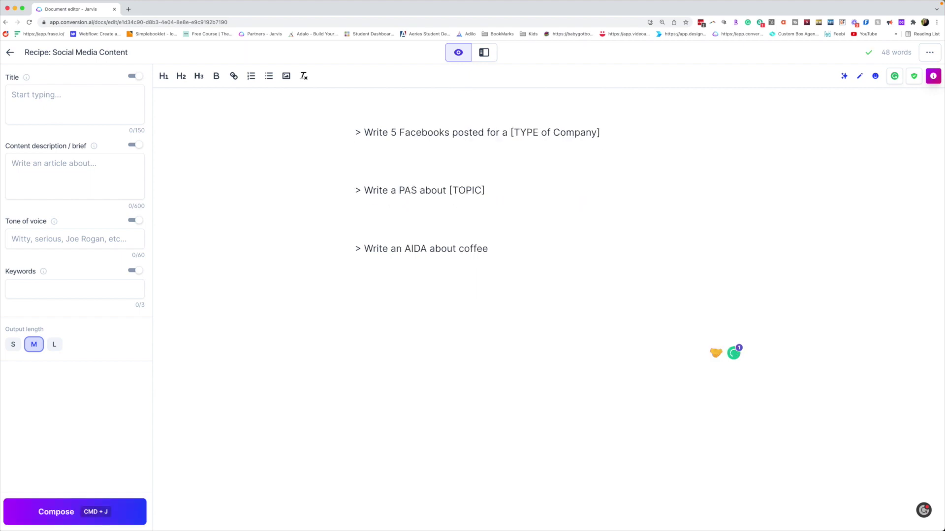
{"action": "key", "text": "super+j"}
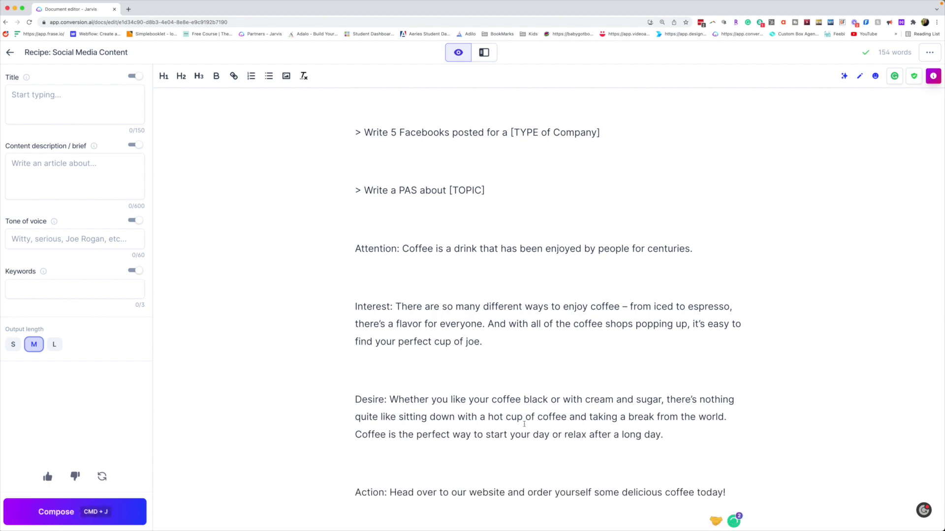
{"action": "scroll", "coordinate": [517, 432], "scroll_direction": "down", "scroll_amount": 3}
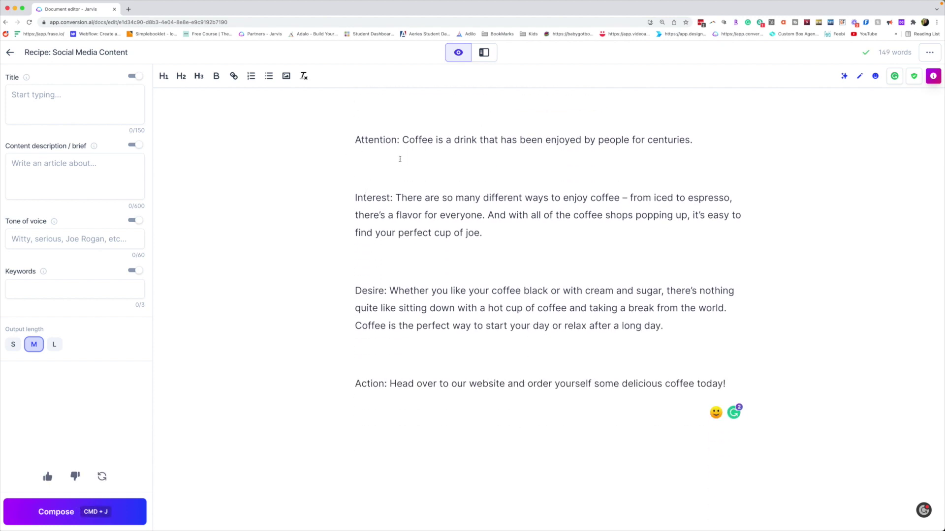
{"action": "scroll", "coordinate": [399, 159], "scroll_direction": "up", "scroll_amount": 3}
Step: Set the PAS prompt's topic to 'coffee' and generate the PAS copy
{"action": "left_click_drag", "start_coordinate": [485, 231], "coordinate": [446, 231]}
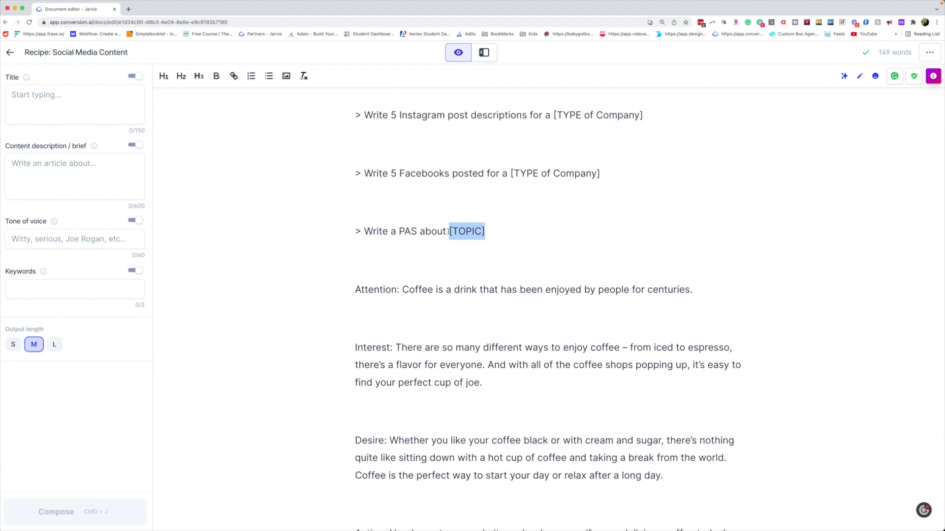
{"action": "type", "text": "coffee"}
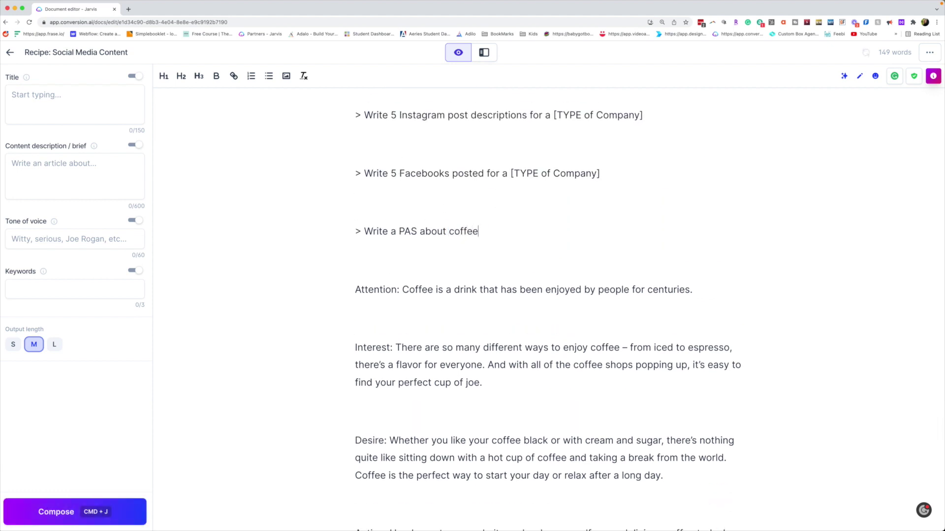
{"action": "key", "text": "super+shift+Left"}
{"action": "key", "text": "super+j"}
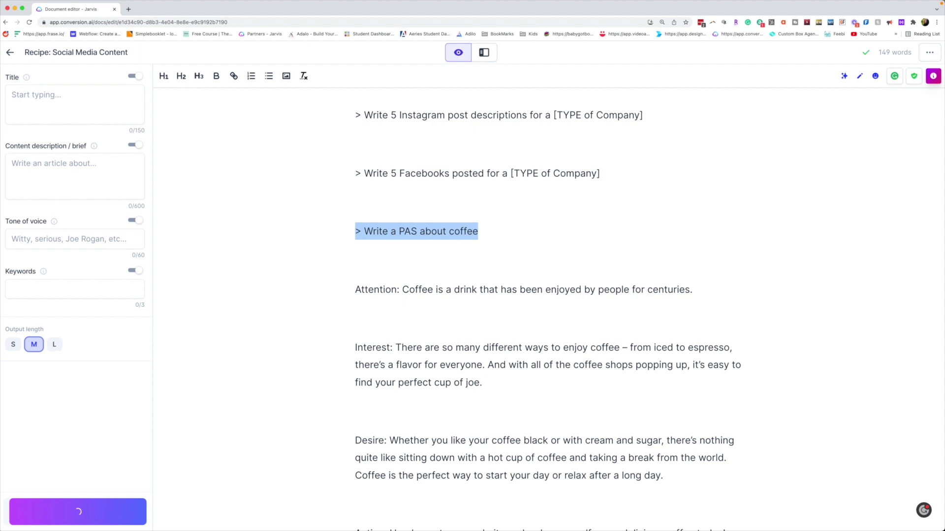